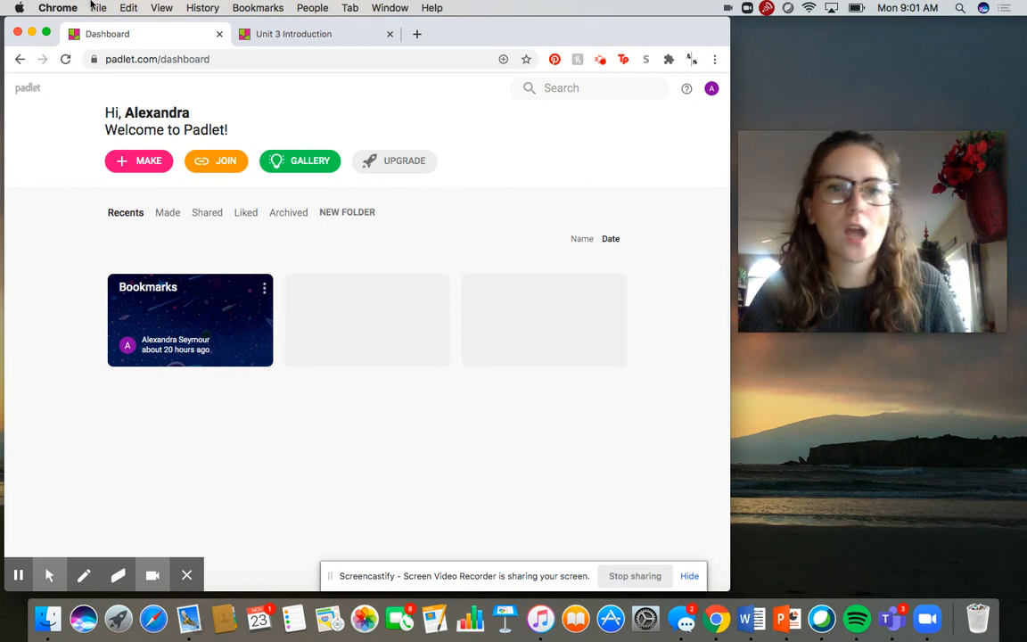
# Step: Look over the existing Unit 3 Introduction padlet as an example, and return to the dashboard
pyautogui.click(328, 41)
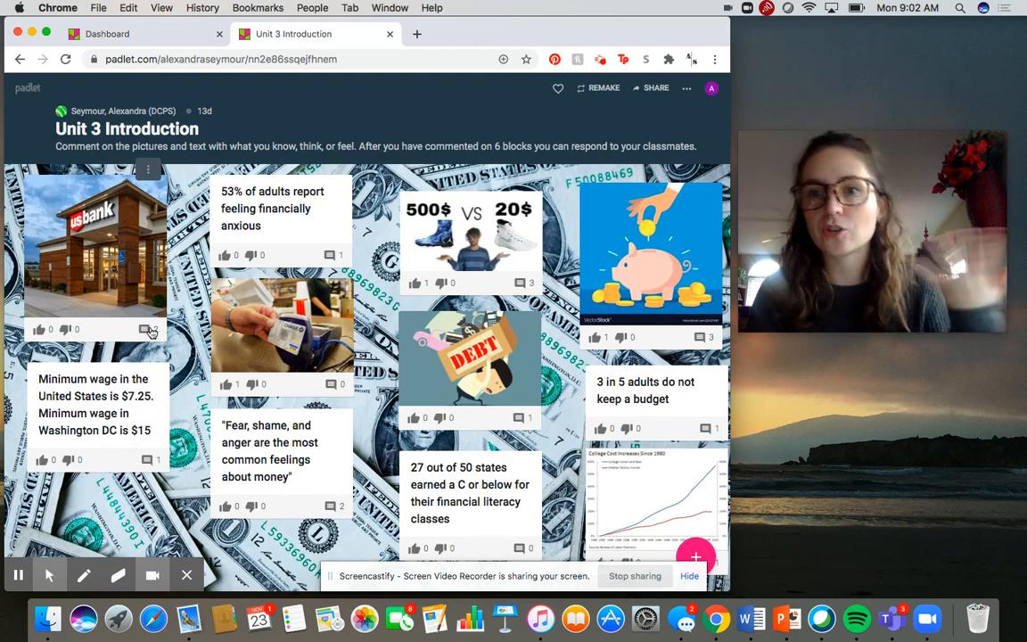
pyautogui.click(139, 38)
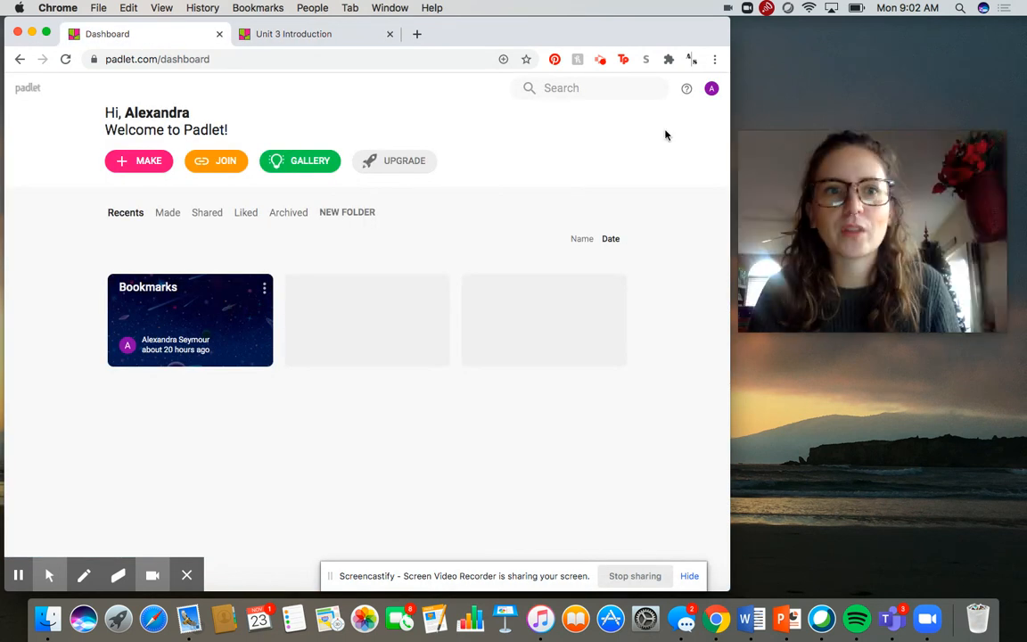
pyautogui.click(599, 155)
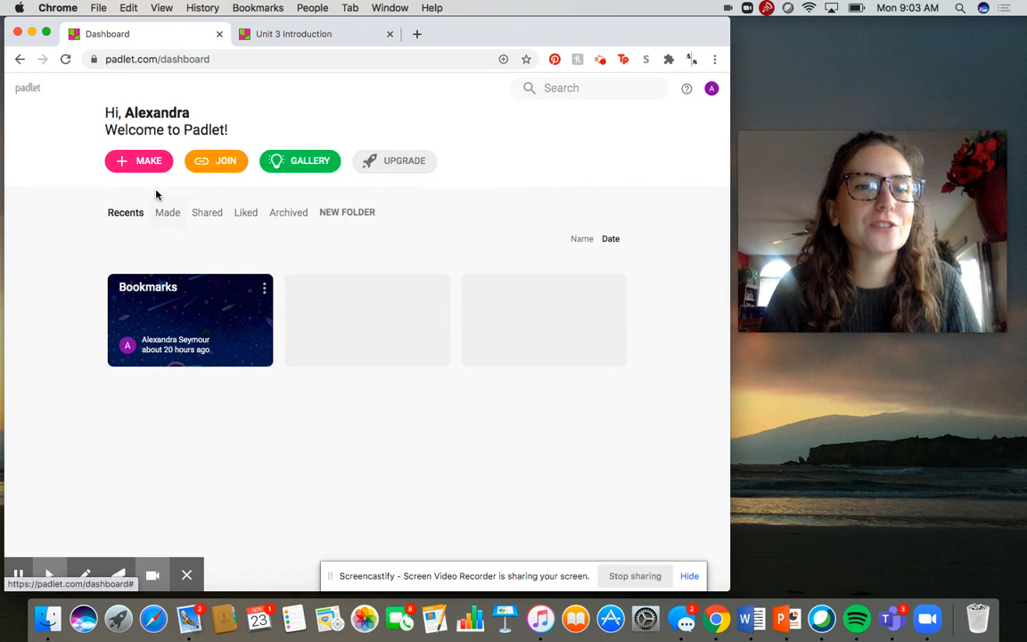
# Step: Make a new blank padlet with the Wall layout, checking the Unit 3 Introduction padlet for comparison
pyautogui.click(145, 164)
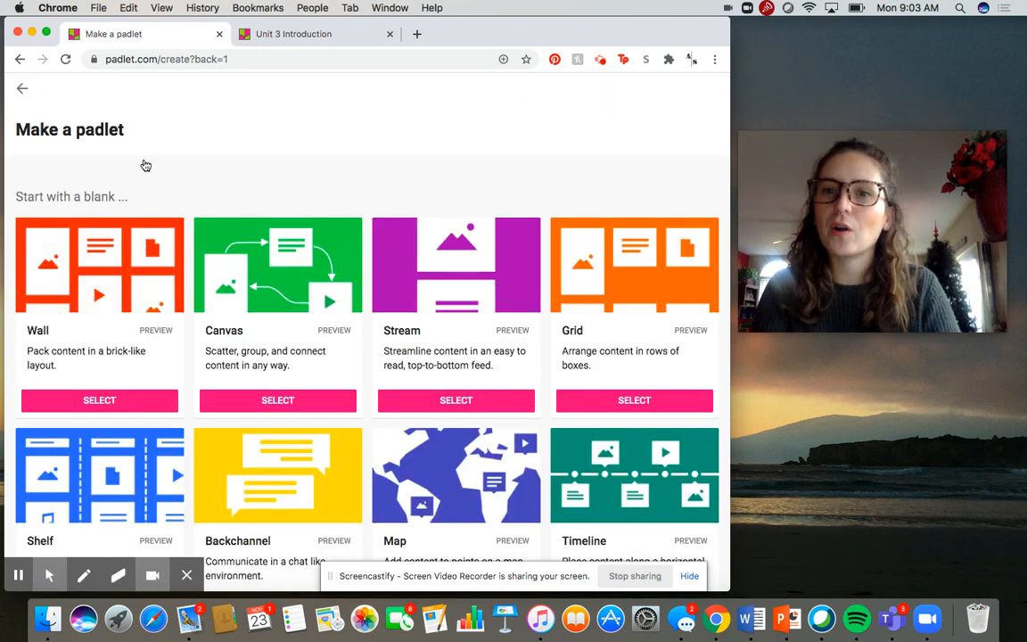
pyautogui.scroll(-3, 145, 166)
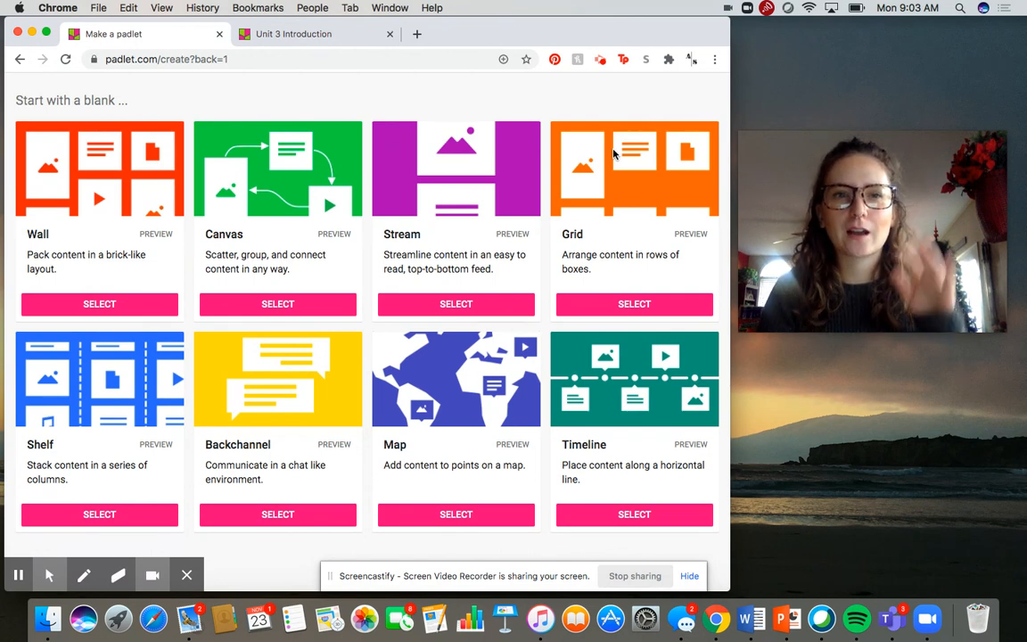
pyautogui.click(299, 39)
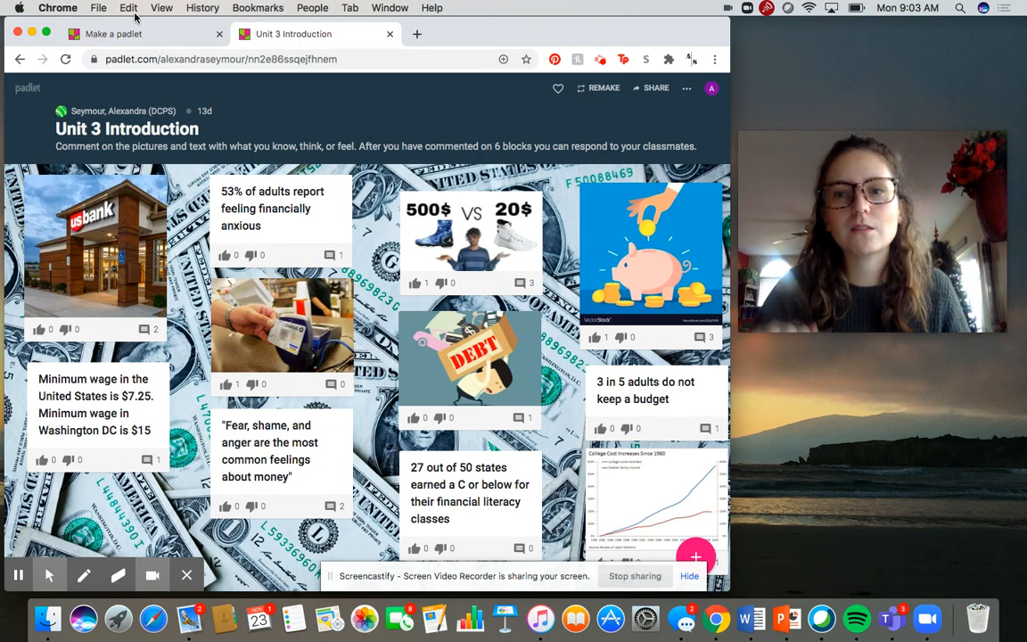
pyautogui.click(148, 36)
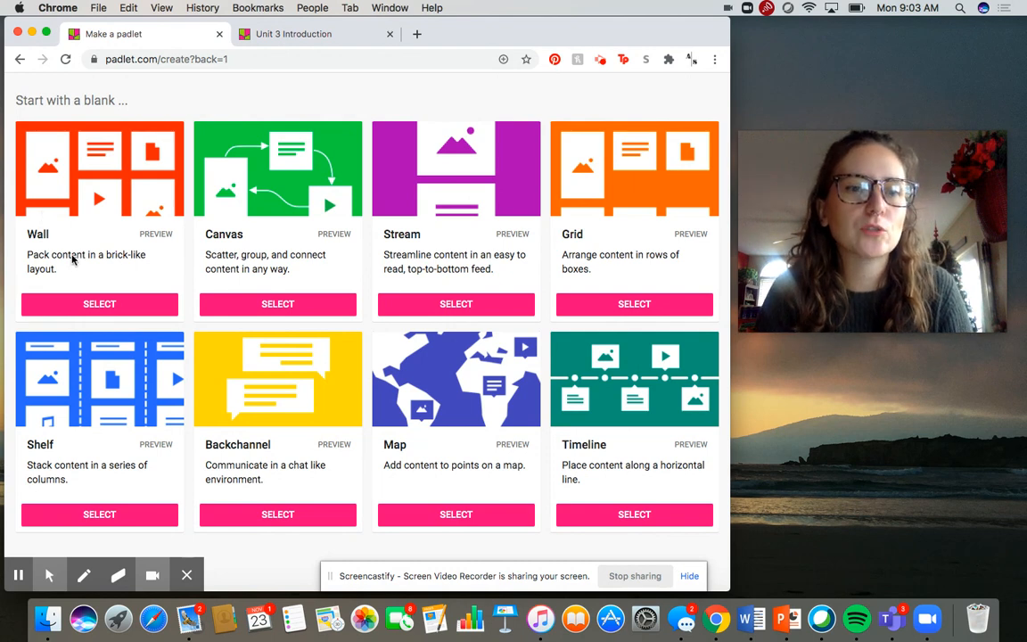
pyautogui.click(96, 305)
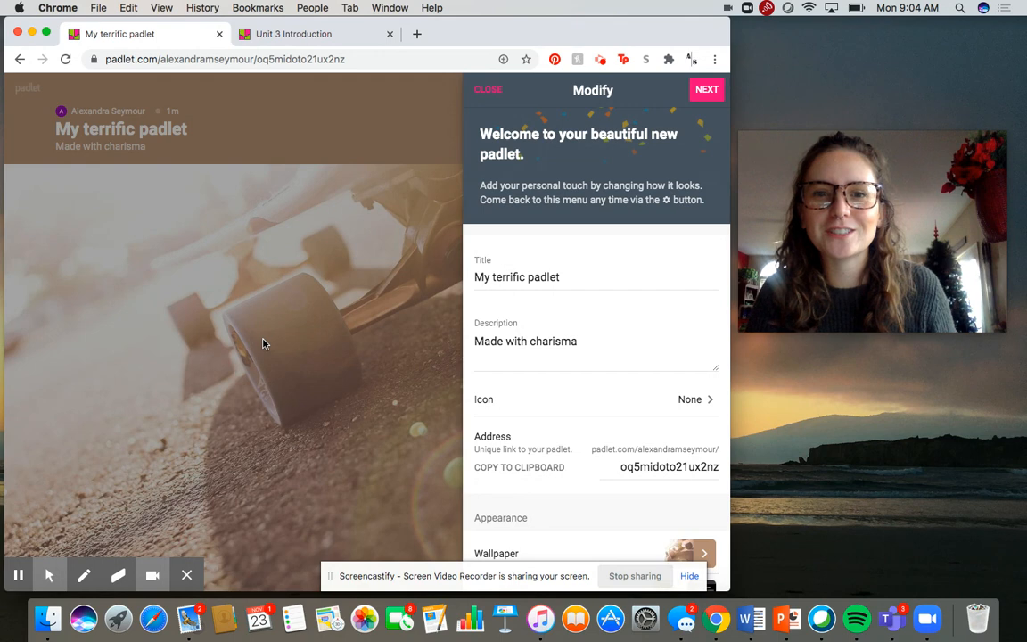
# Step: Title the padlet "Example Padlet" and set its description to "Comment on 3 quotes and respond to 2 other people"
pyautogui.tripleClick(579, 277)
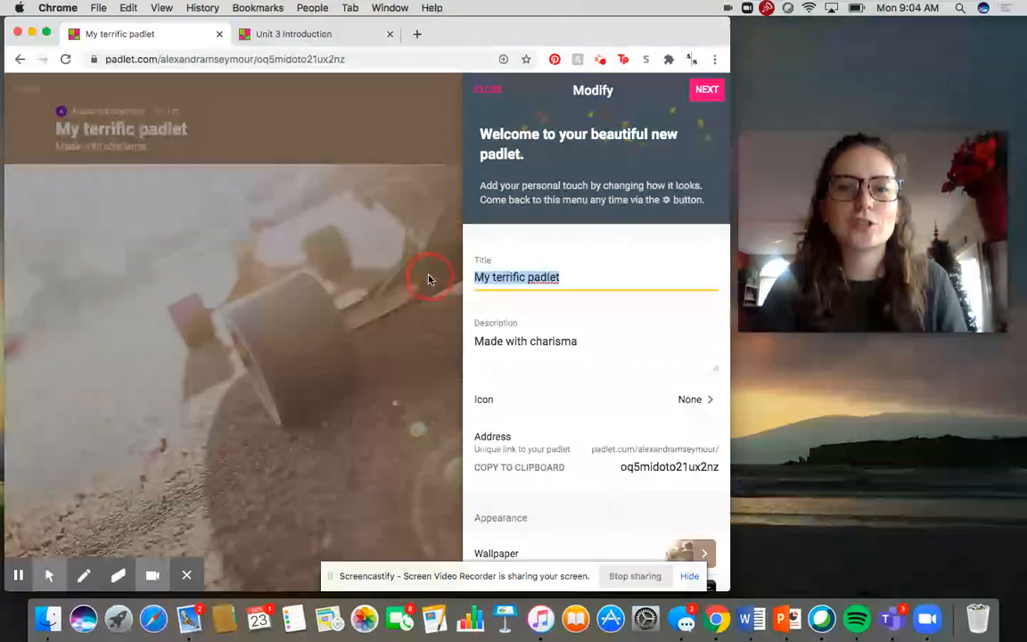
pyautogui.write('Example Padlet')
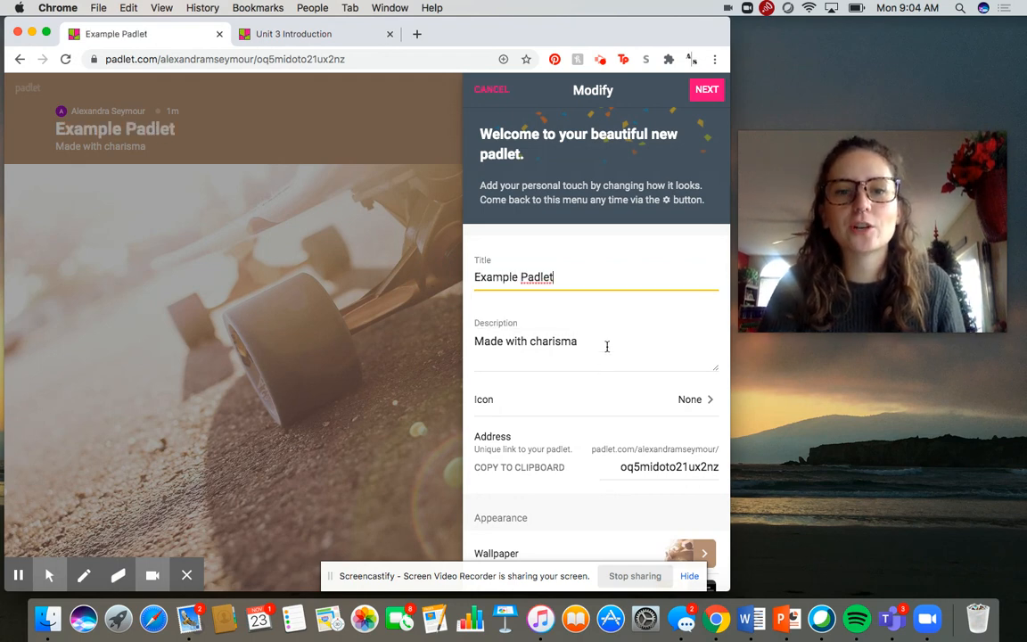
pyautogui.moveTo(607, 346); pyautogui.dragTo(458, 341)
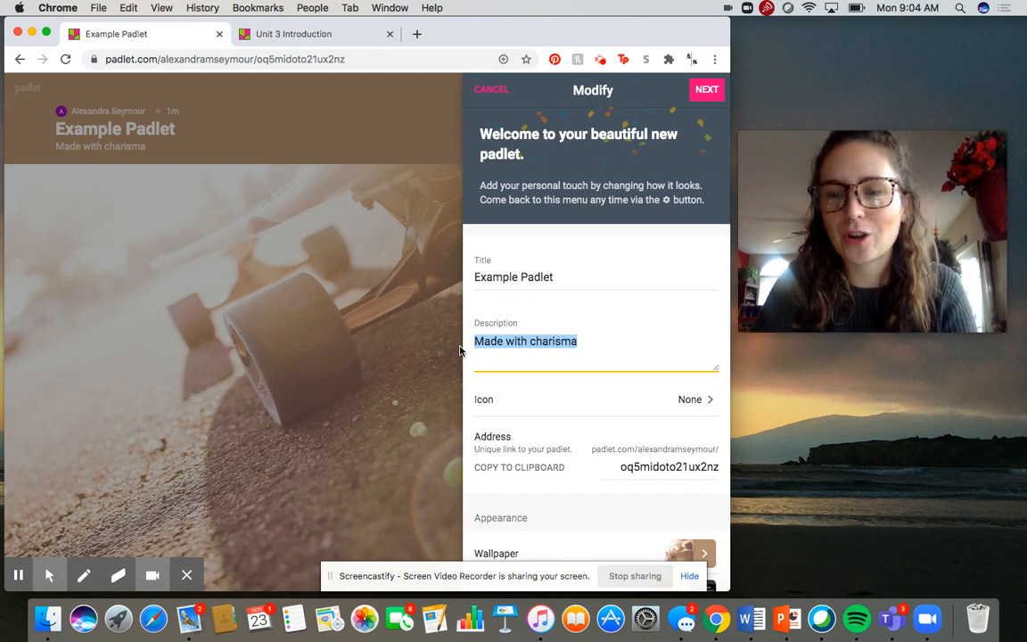
pyautogui.write('Co')
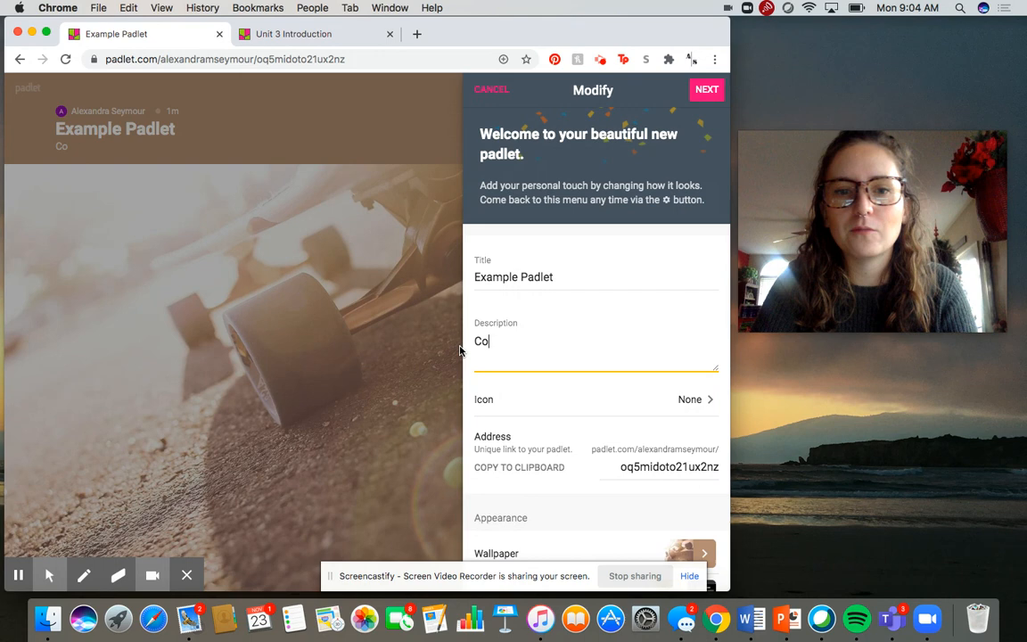
pyautogui.write('mment on 3 qute')
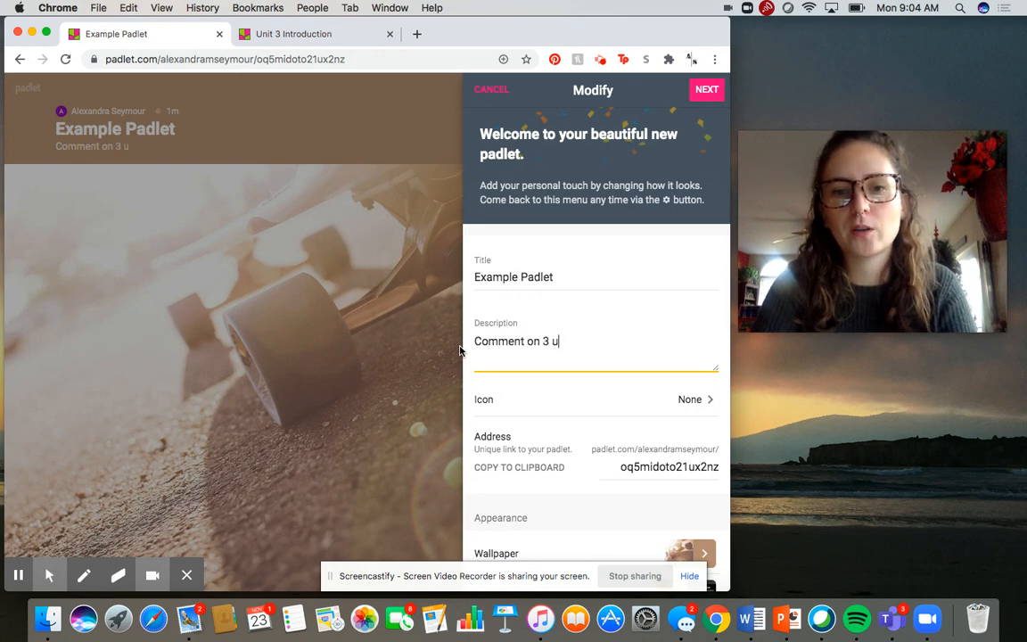
pyautogui.press('BackSpace')
pyautogui.press('BackSpace')
pyautogui.press('BackSpace')
pyautogui.write('uotes and r')
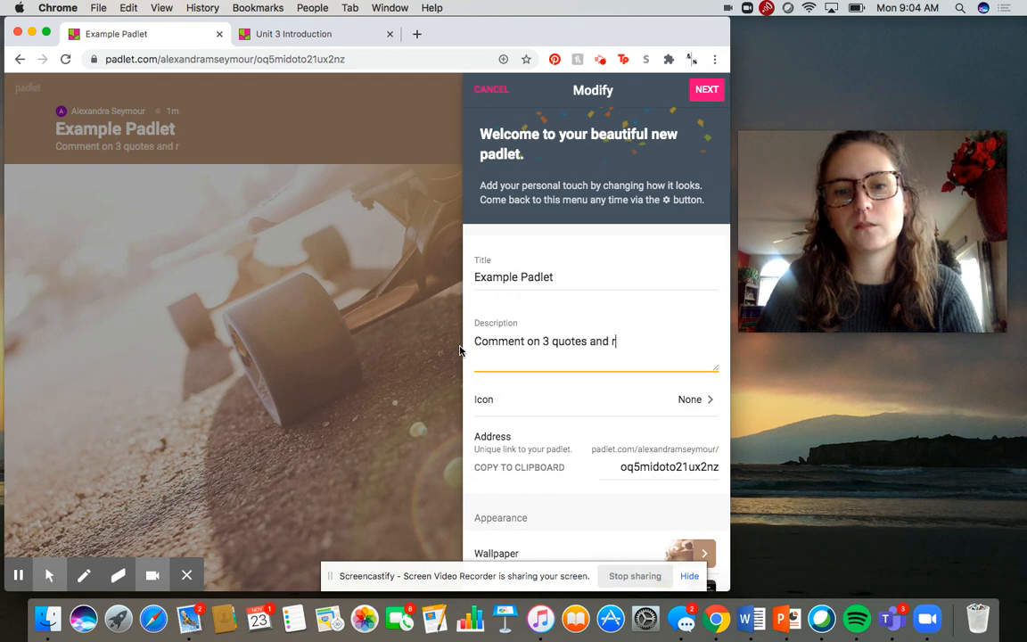
pyautogui.write('spond to 2 ot')
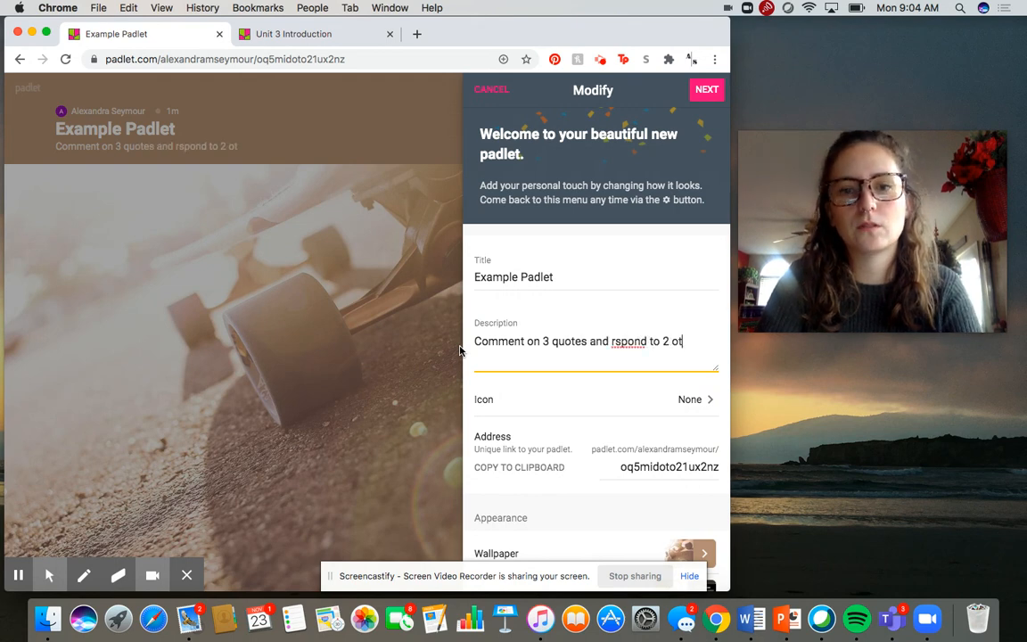
pyautogui.write('her people')
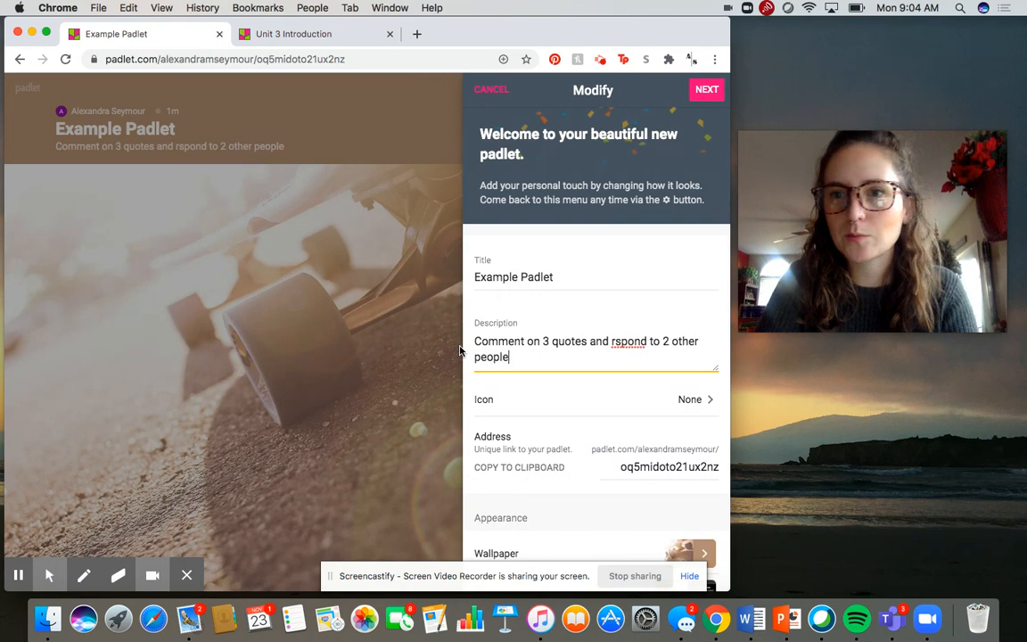
pyautogui.click(614, 348)
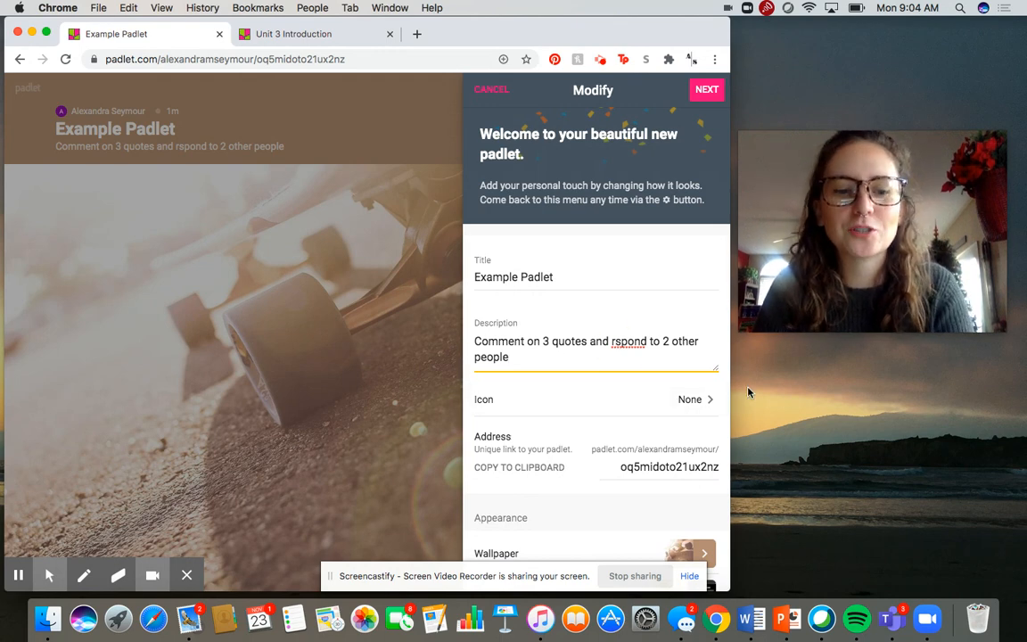
pyautogui.write('e')
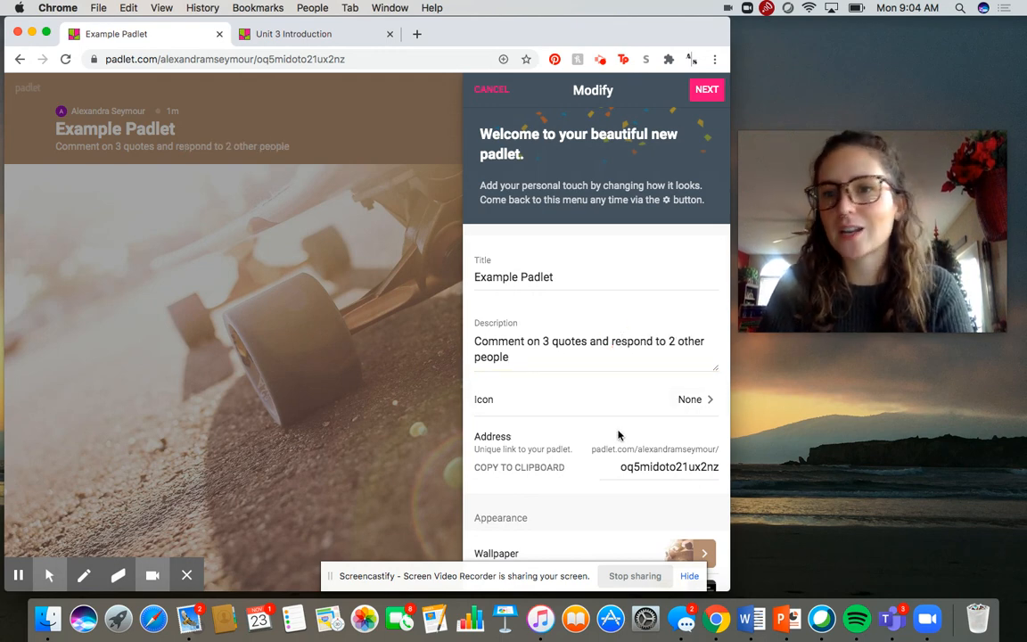
# Step: Change the padlet's wallpaper to the solid golden-yellow color
pyautogui.scroll(-3, 622, 435)
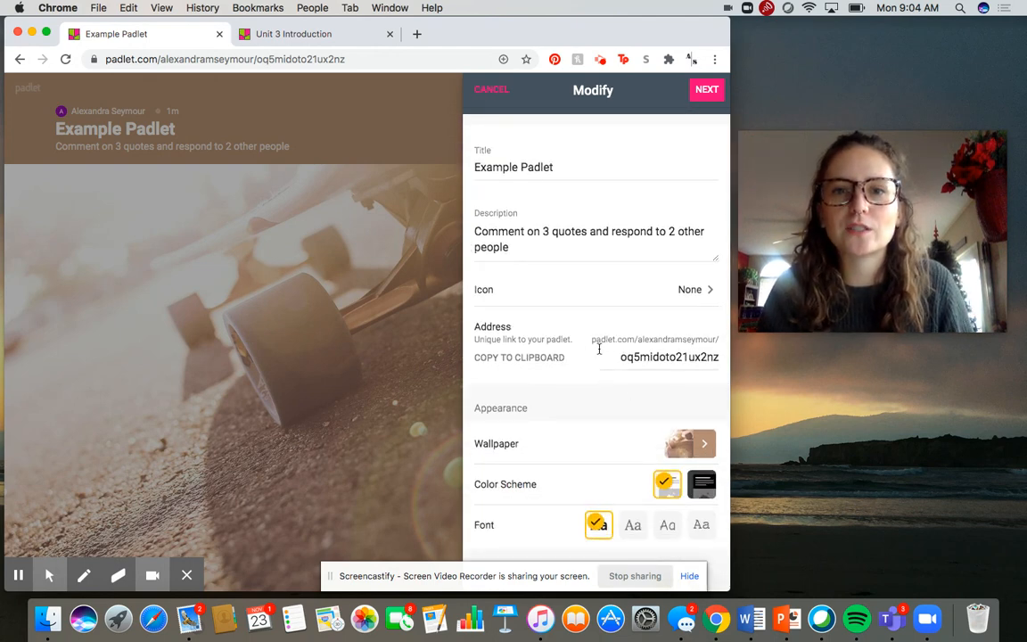
pyautogui.scroll(-5, 633, 401)
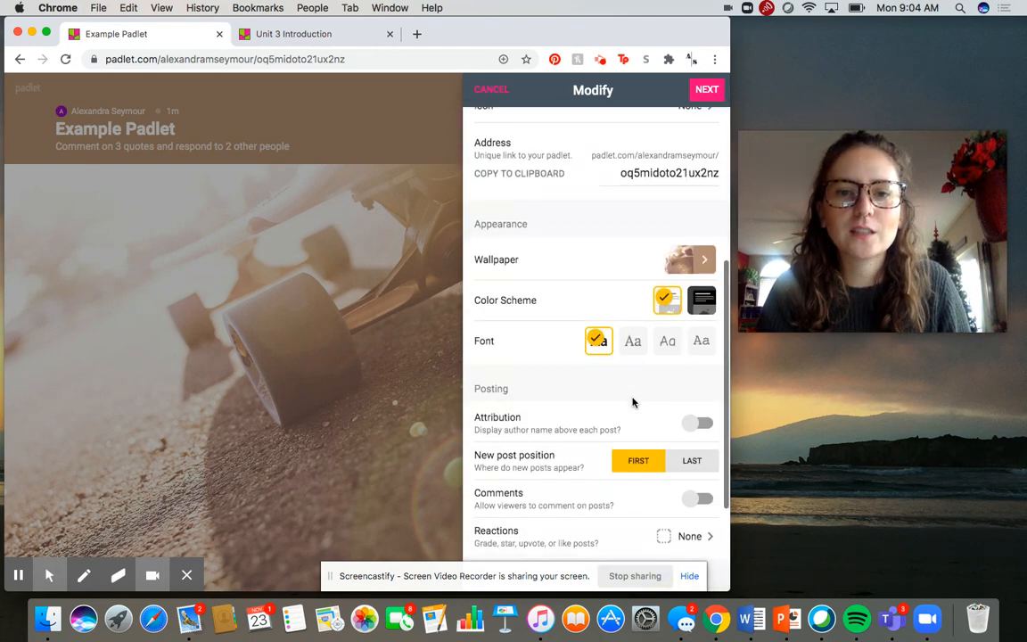
pyautogui.click(697, 259)
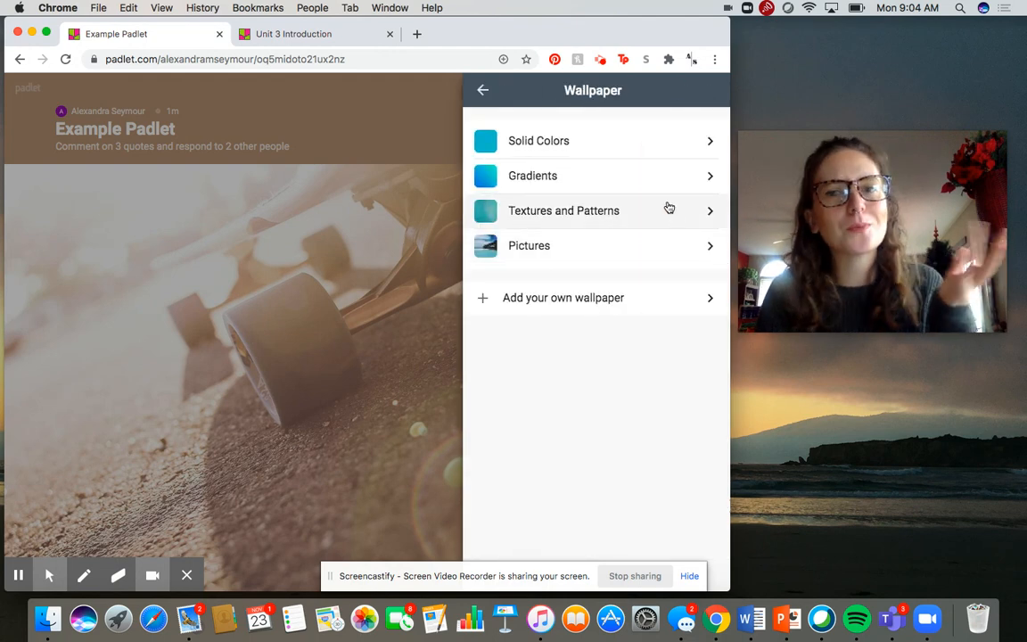
pyautogui.click(627, 157)
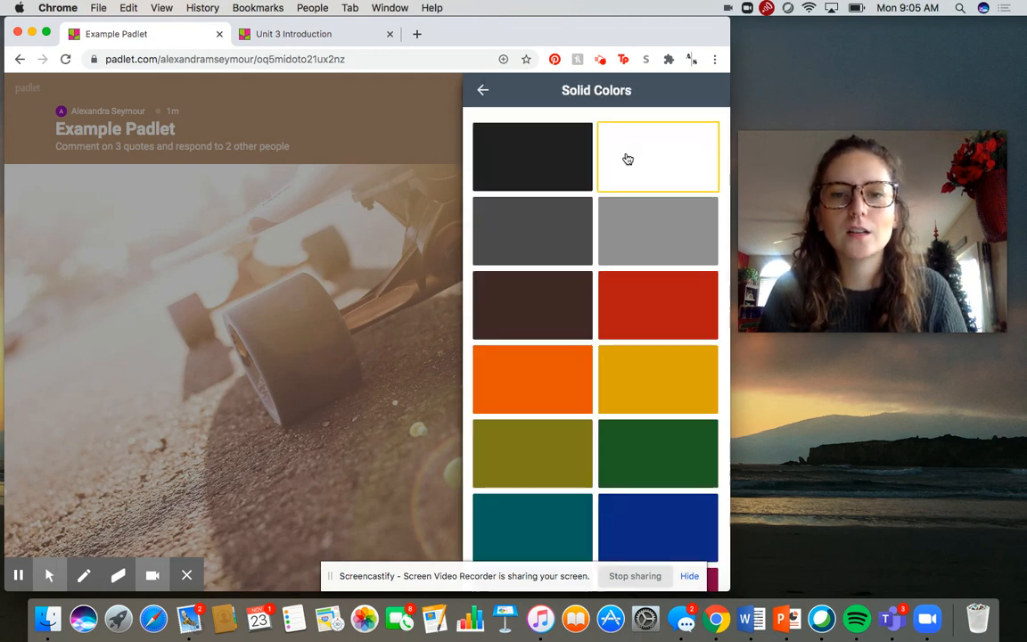
pyautogui.click(632, 382)
pyautogui.click(483, 91)
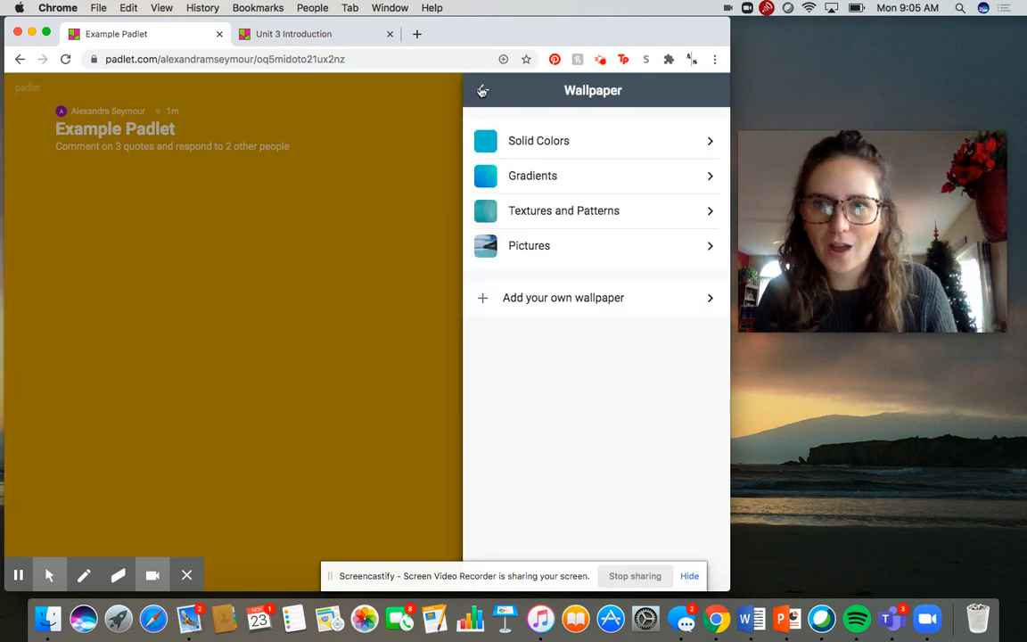
pyautogui.click(482, 90)
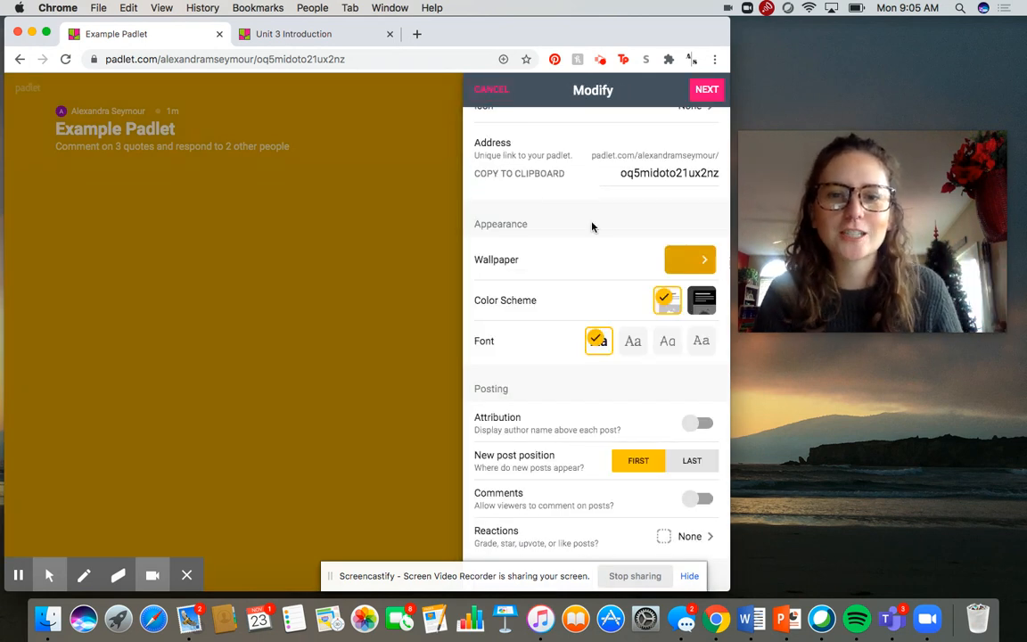
# Step: Try displaying the author name above each post with the Attribution setting
pyautogui.scroll(-2, 591, 227)
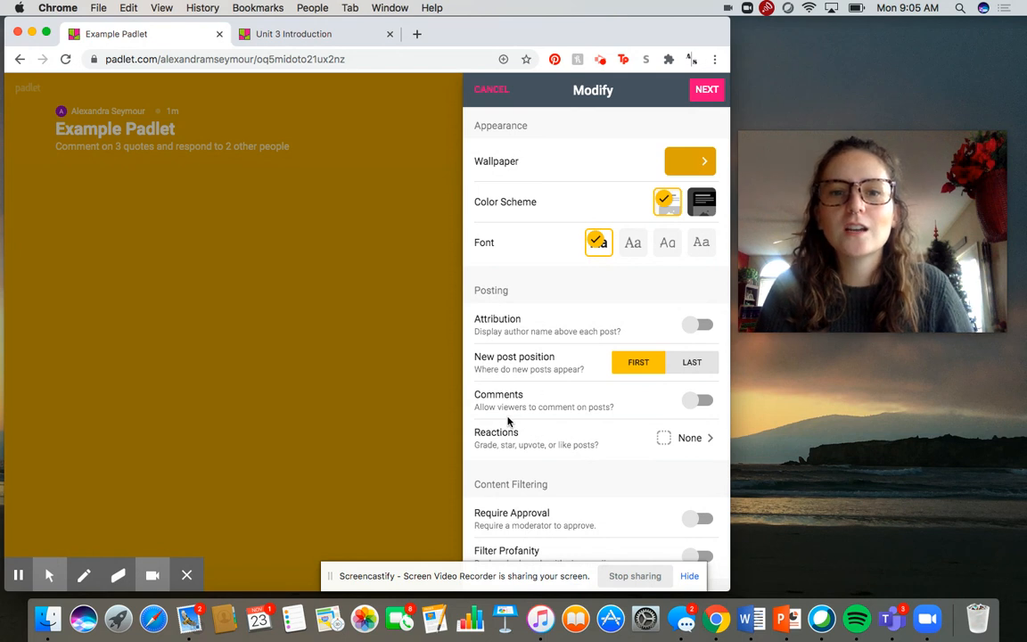
pyautogui.scroll(1, 544, 496)
pyautogui.scroll(-2, 543, 496)
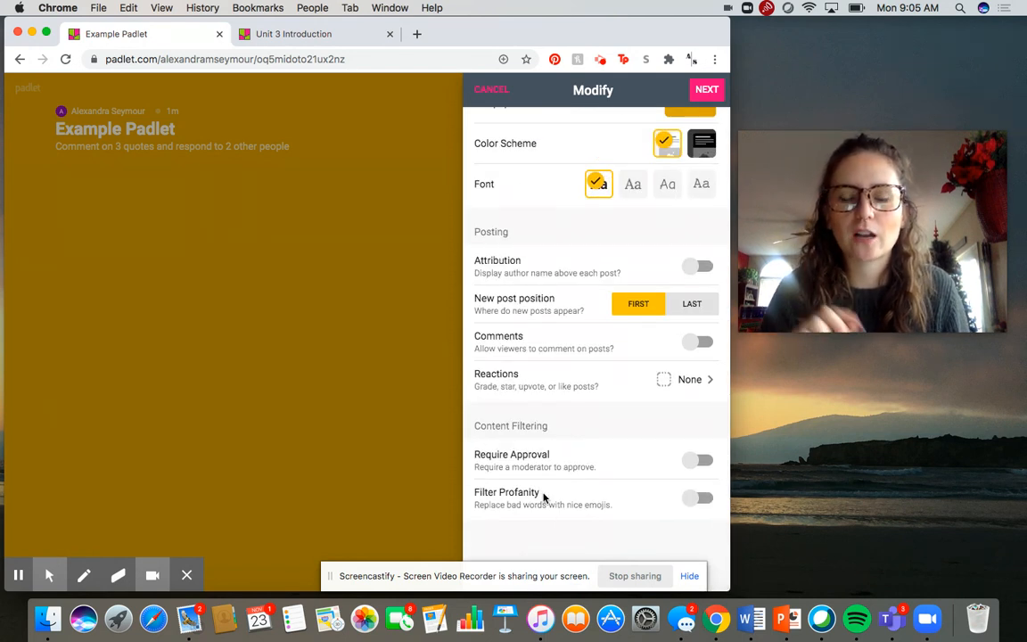
pyautogui.click(695, 271)
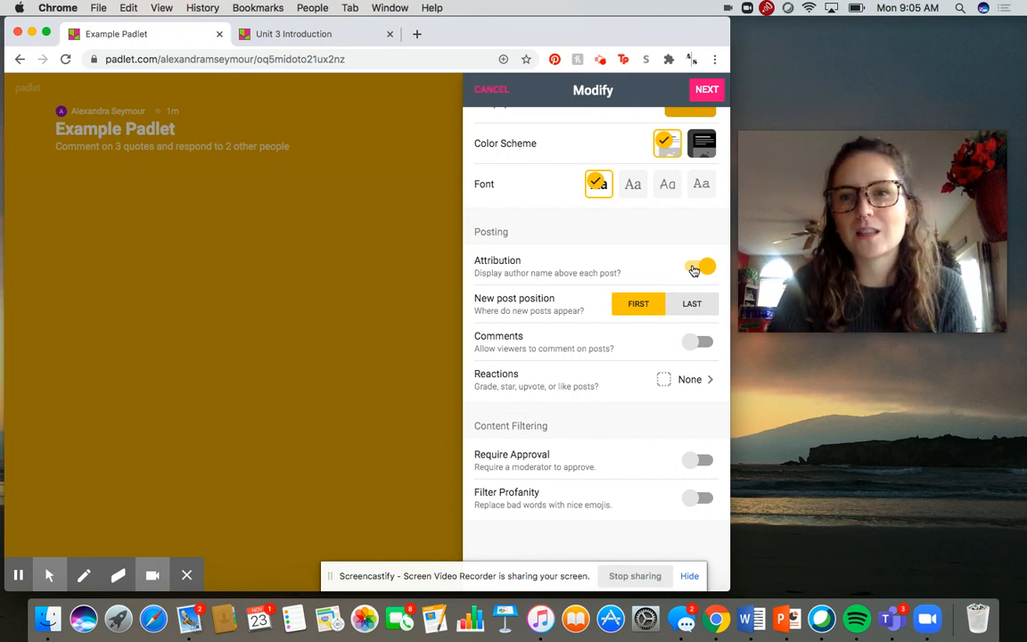
pyautogui.click(694, 271)
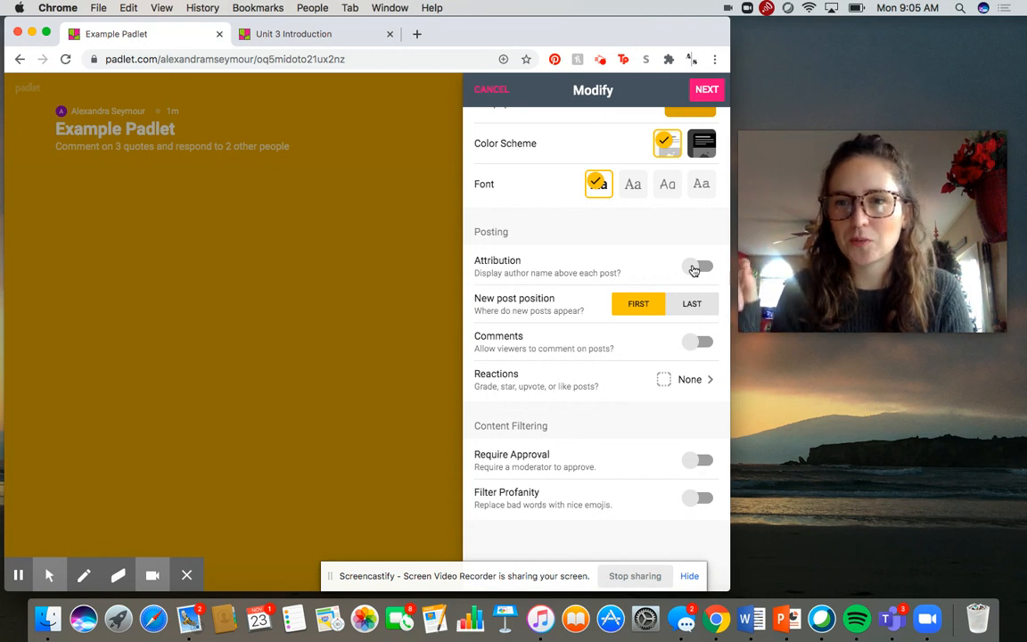
# Step: Allow viewers to comment on posts, and review the available reaction types without choosing a different one
pyautogui.click(703, 343)
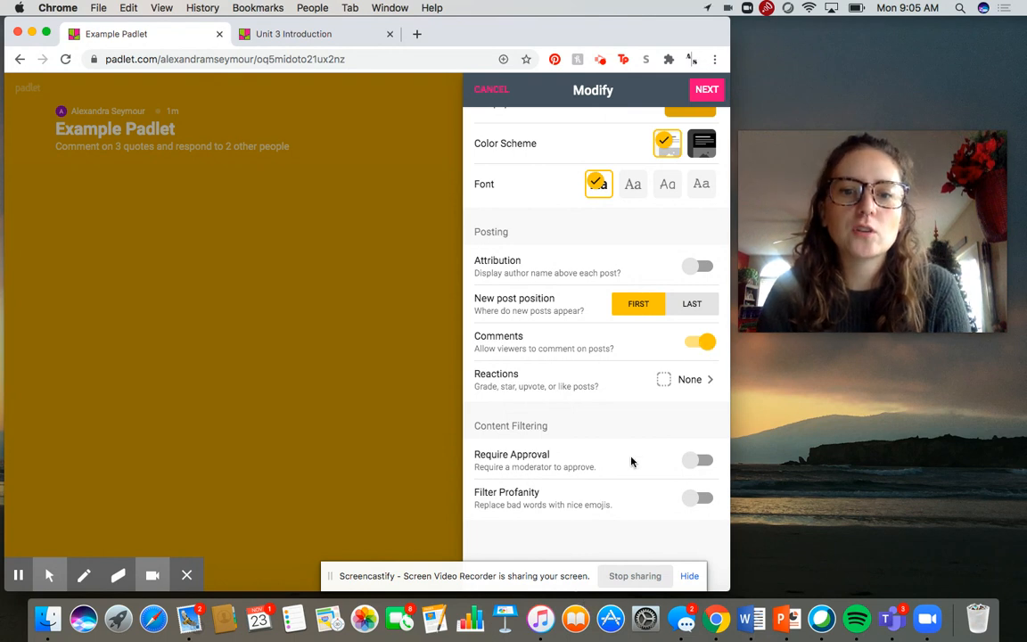
pyautogui.click(584, 381)
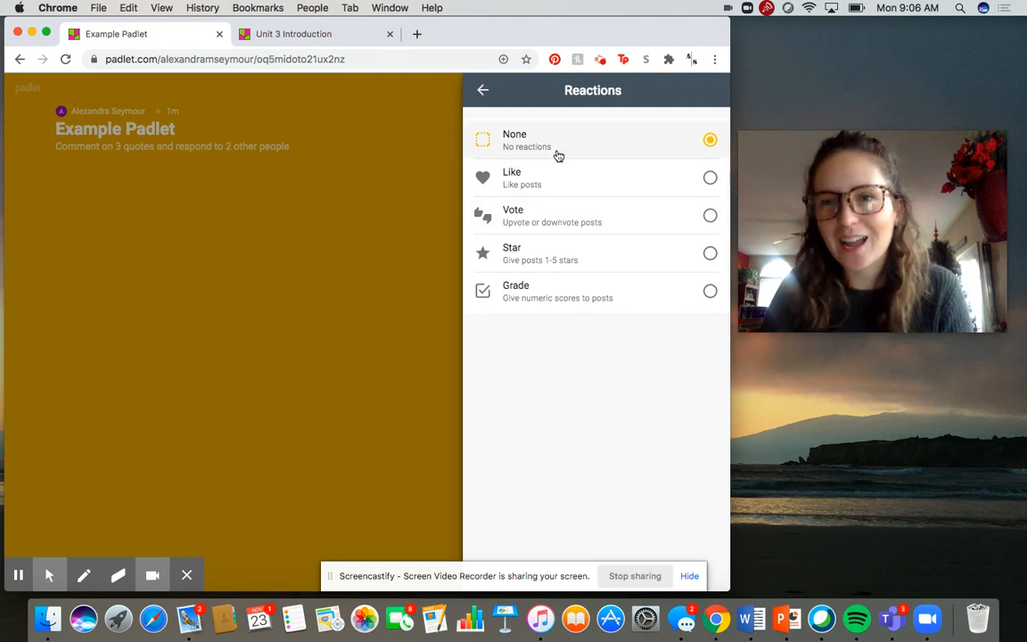
pyautogui.click(482, 89)
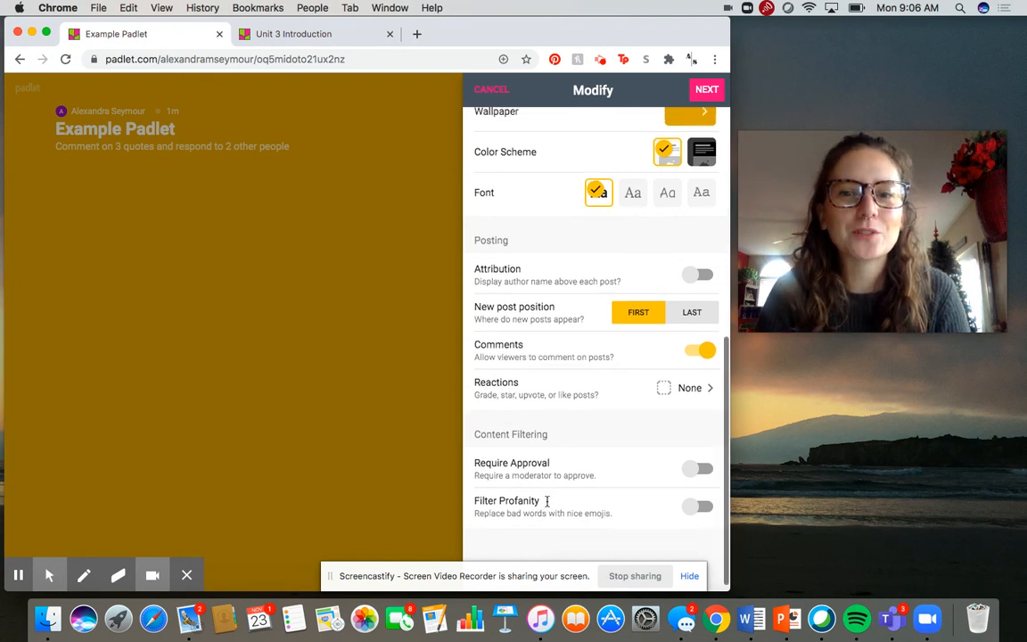
# Step: Accept the padlet's settings and finish the setup to start posting
pyautogui.scroll(10, 598, 449)
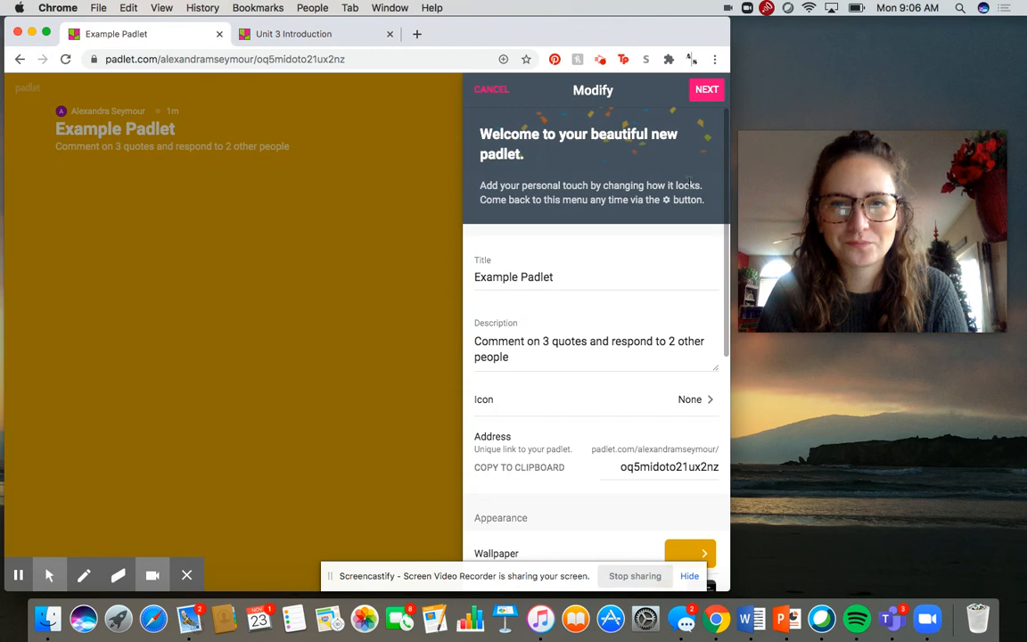
pyautogui.click(704, 89)
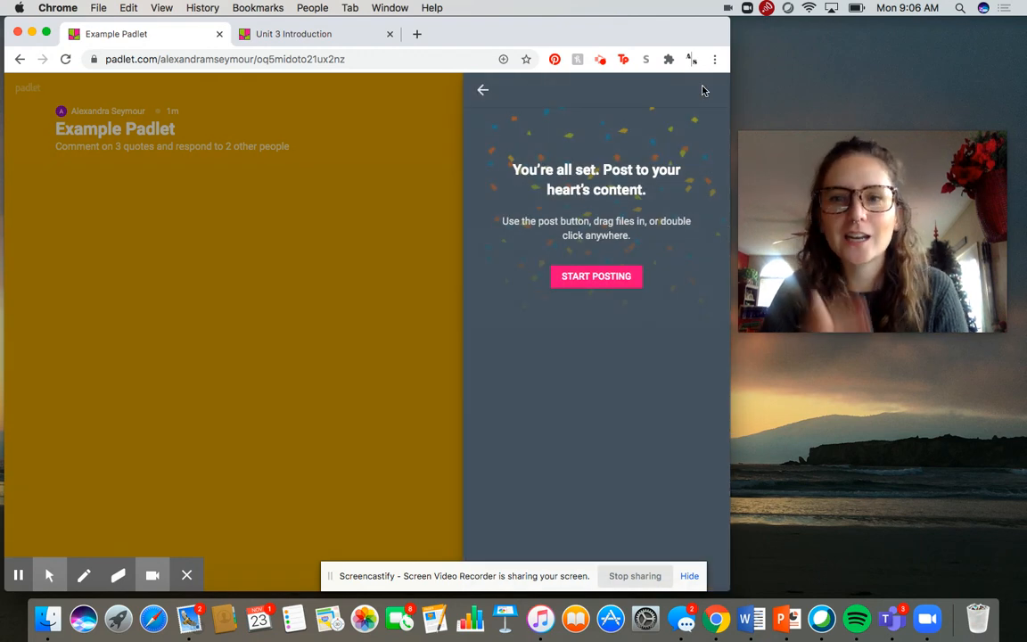
pyautogui.click(580, 280)
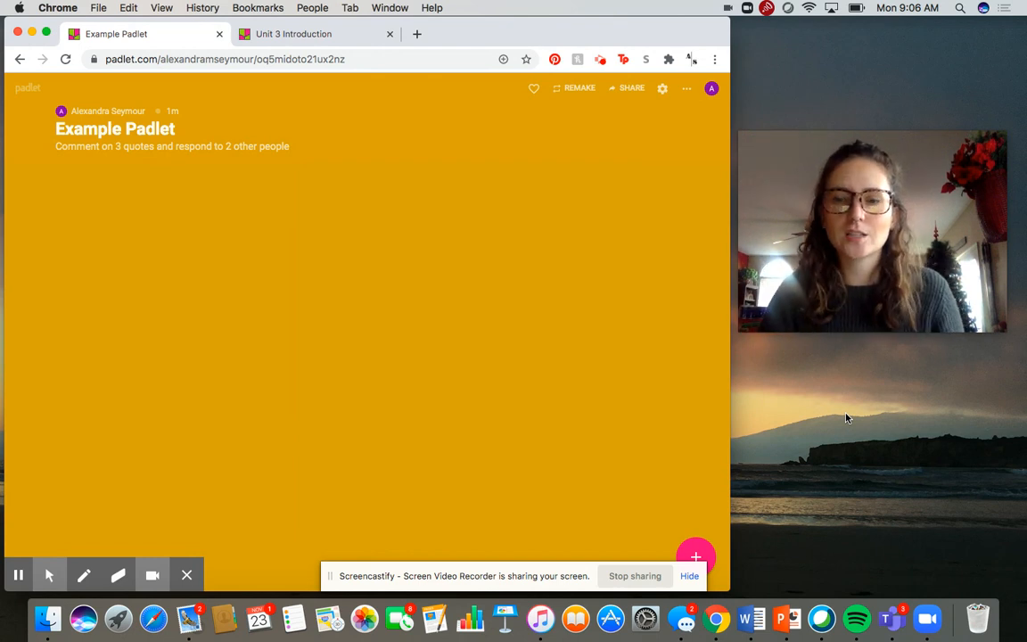
# Step: Add a new post to the padlet with the body text "Quote number 1" and no title
pyautogui.click(696, 559)
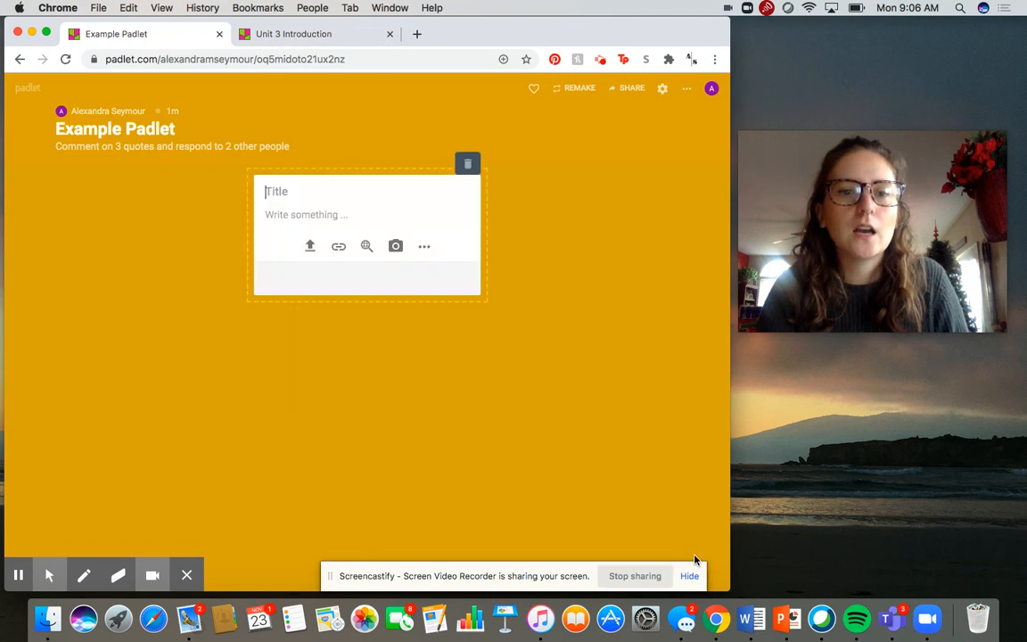
pyautogui.click(283, 217)
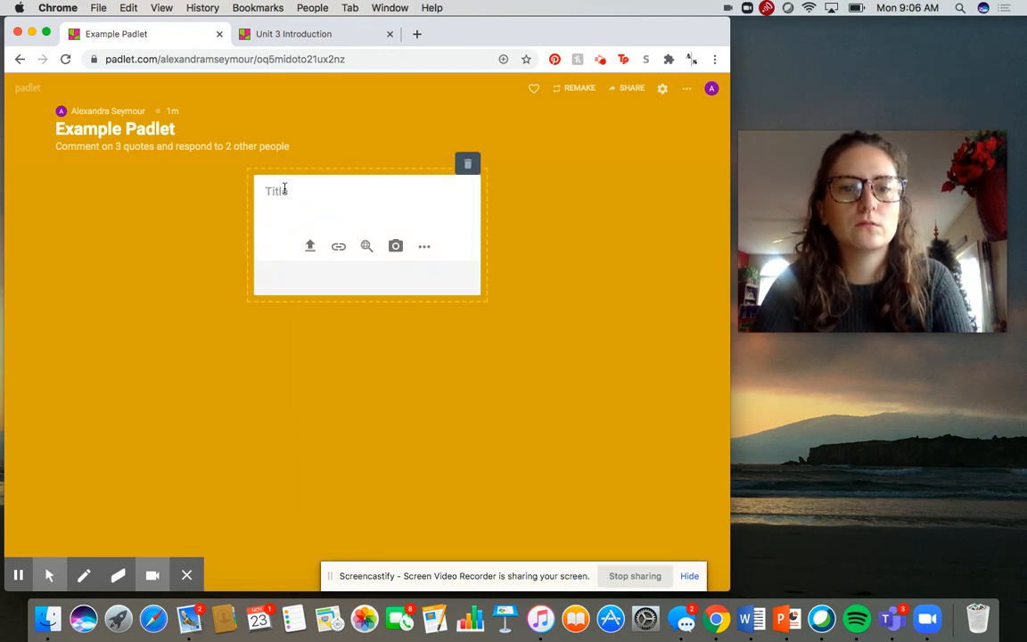
pyautogui.click(282, 216)
pyautogui.write('Quote number 1')
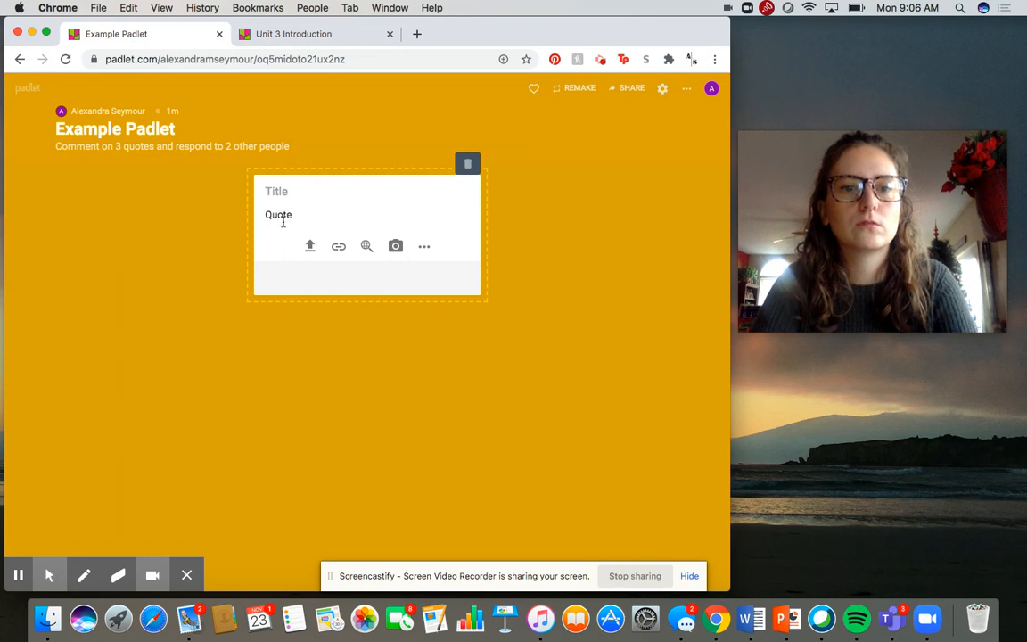
pyautogui.click(522, 307)
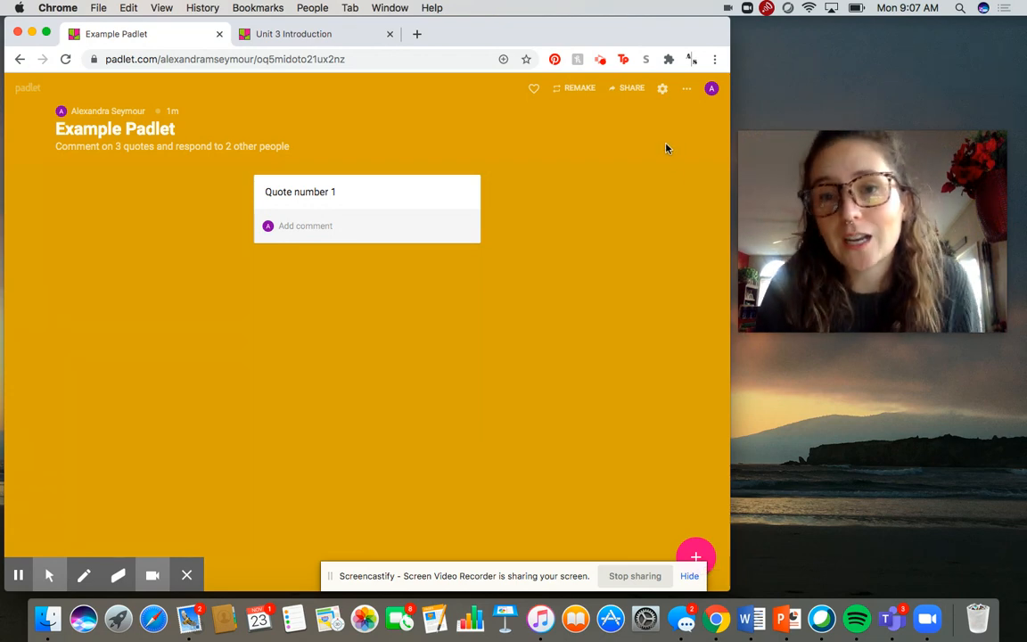
# Step: Change the padlet's privacy to Public, save it, and return to the sharing options
pyautogui.click(627, 89)
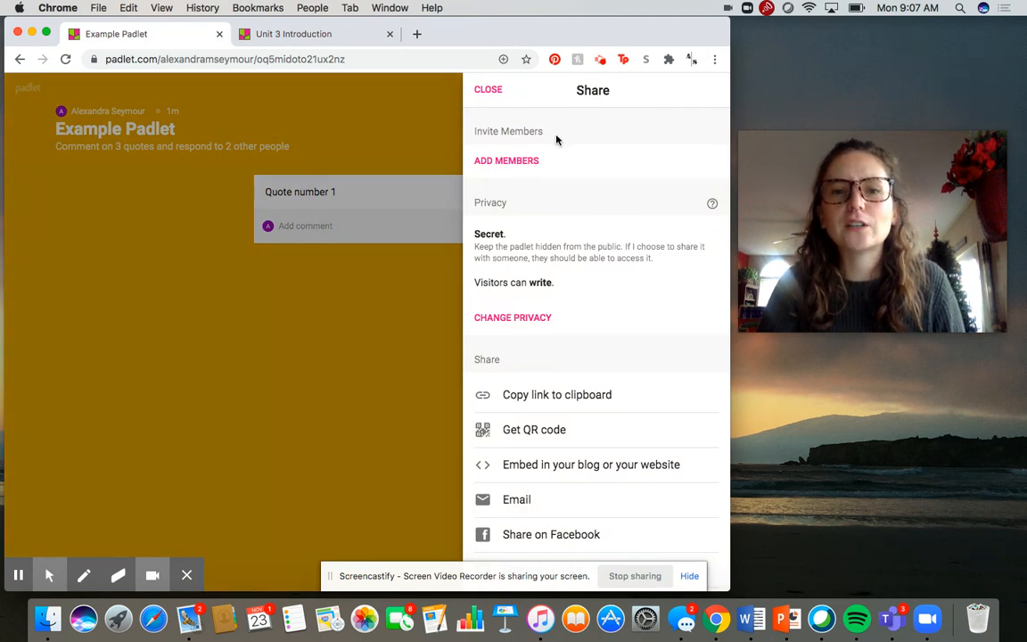
pyautogui.click(510, 319)
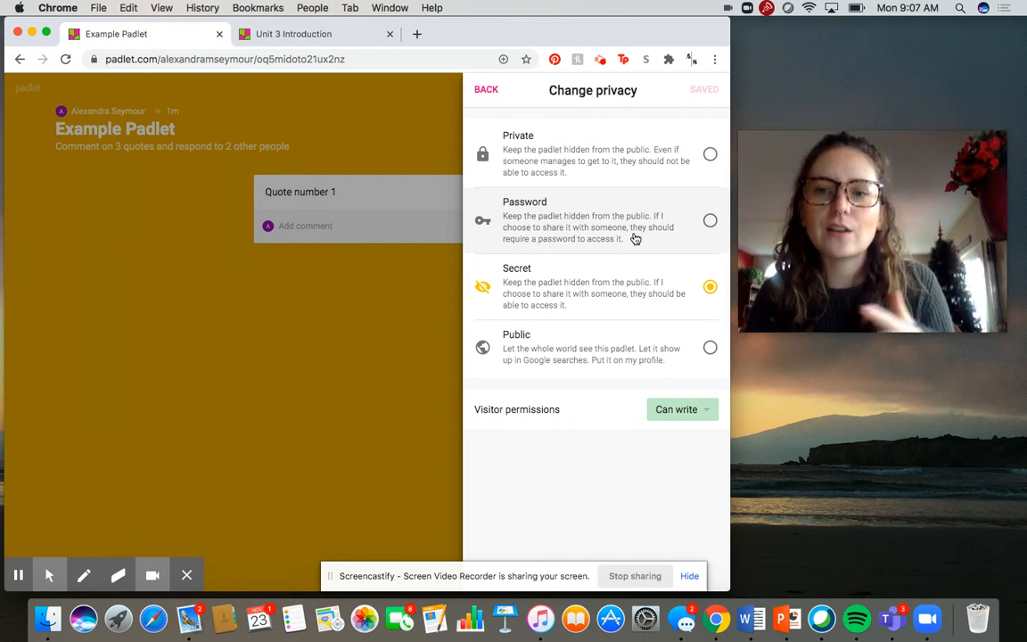
pyautogui.click(650, 357)
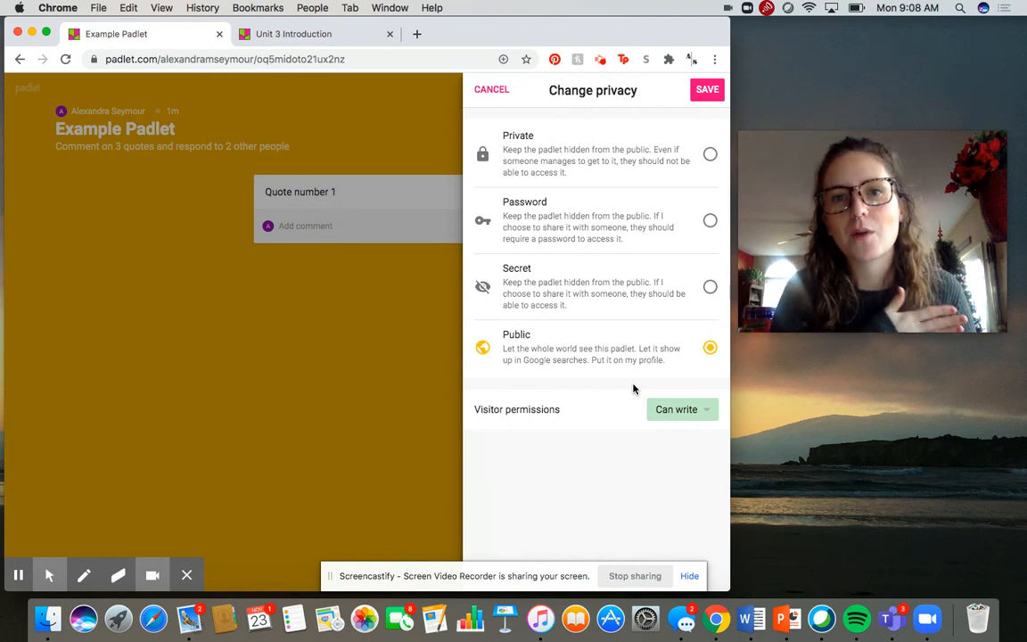
pyautogui.click(709, 90)
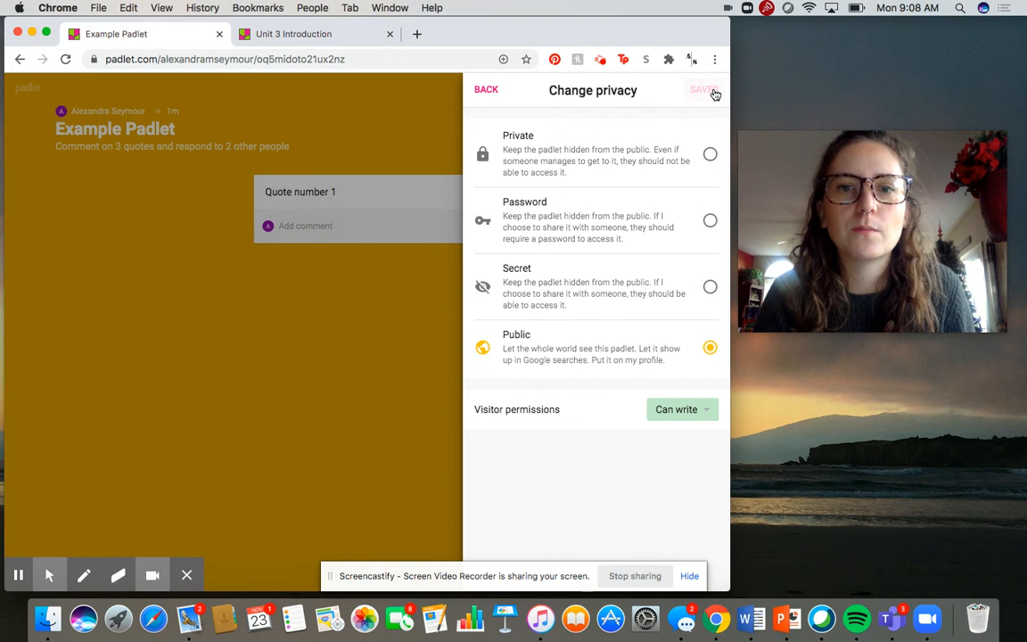
pyautogui.click(486, 90)
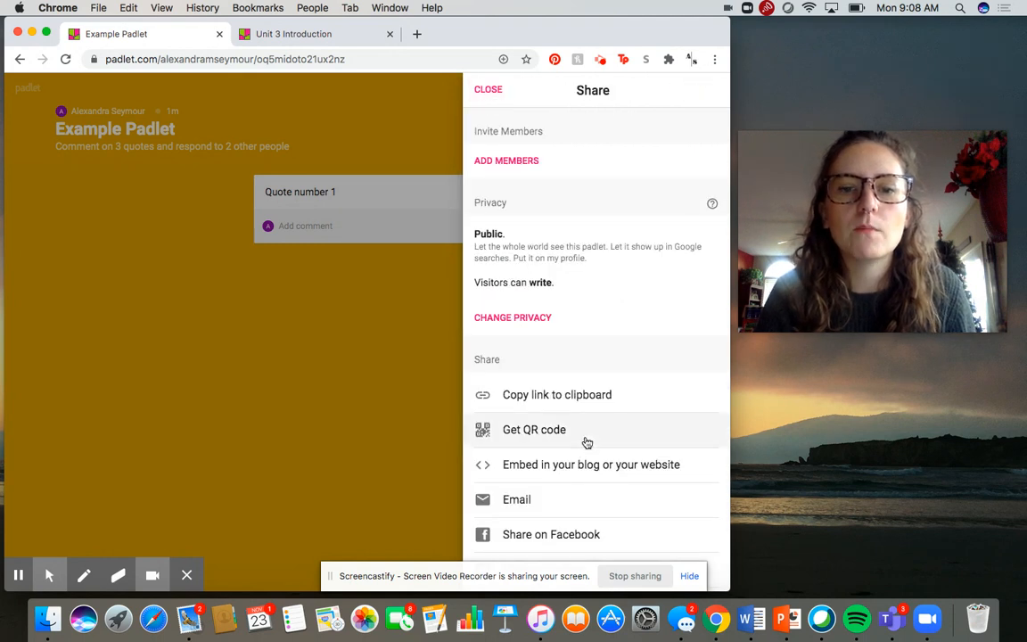
# Step: Review the padlet's available sharing and export options, and return to the board
pyautogui.scroll(-5, 587, 443)
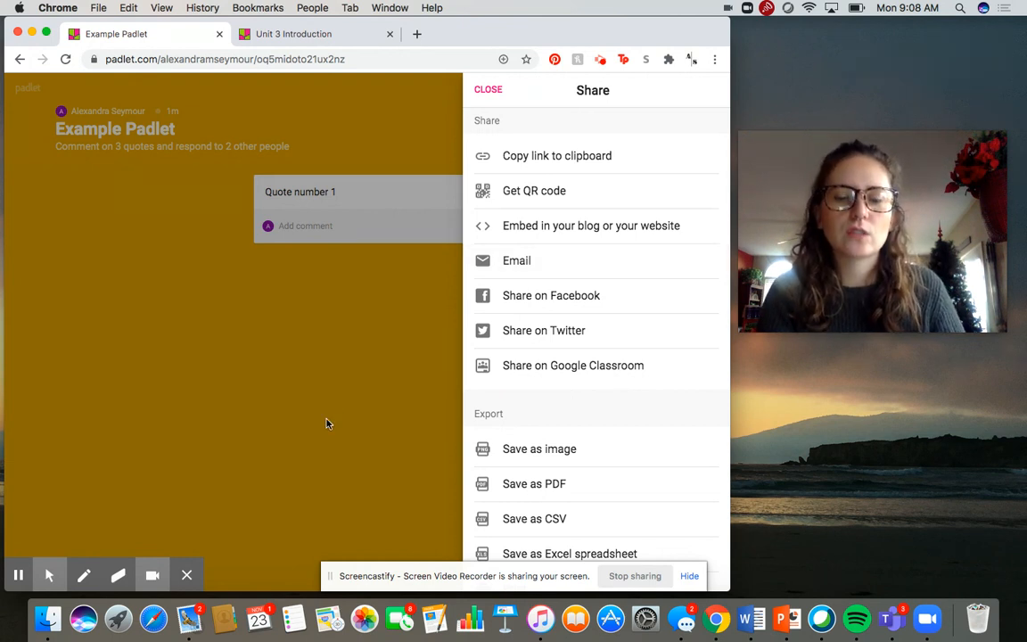
pyautogui.scroll(-3, 614, 453)
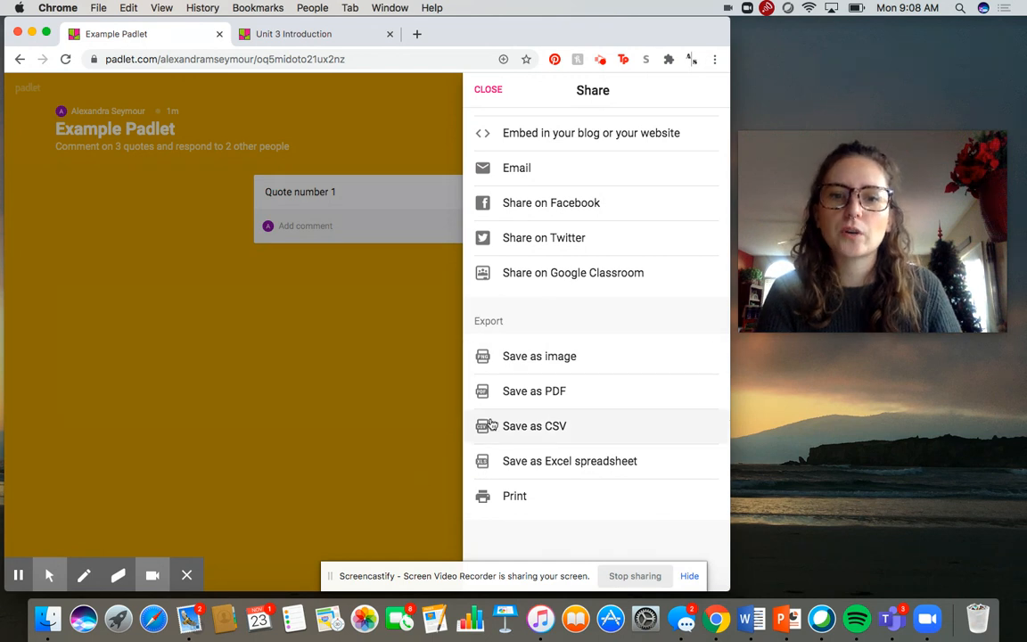
pyautogui.scroll(5, 526, 205)
pyautogui.click(487, 90)
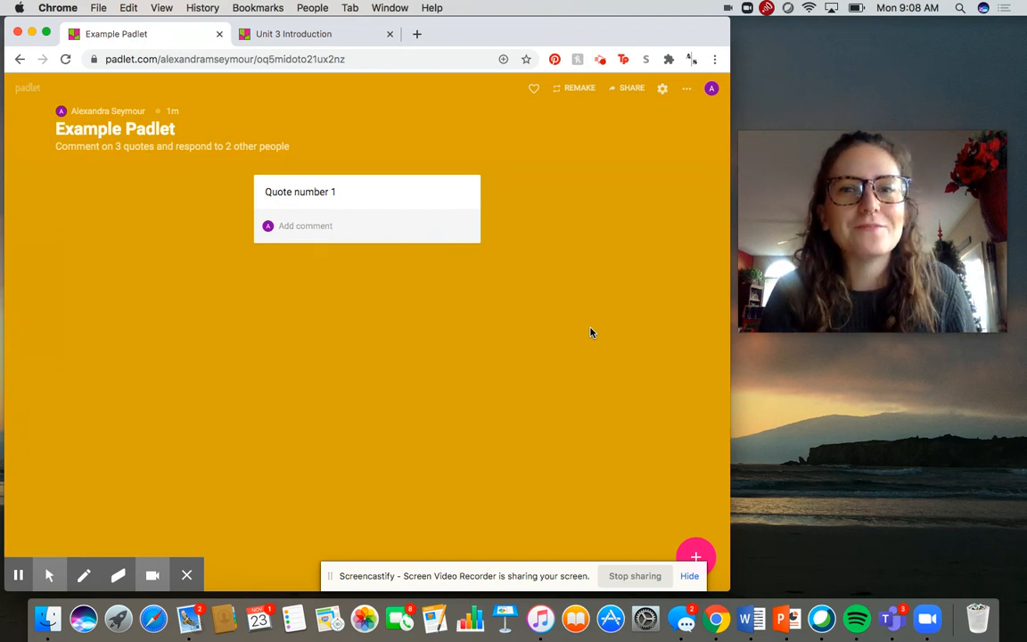
pyautogui.moveTo(861, 201)
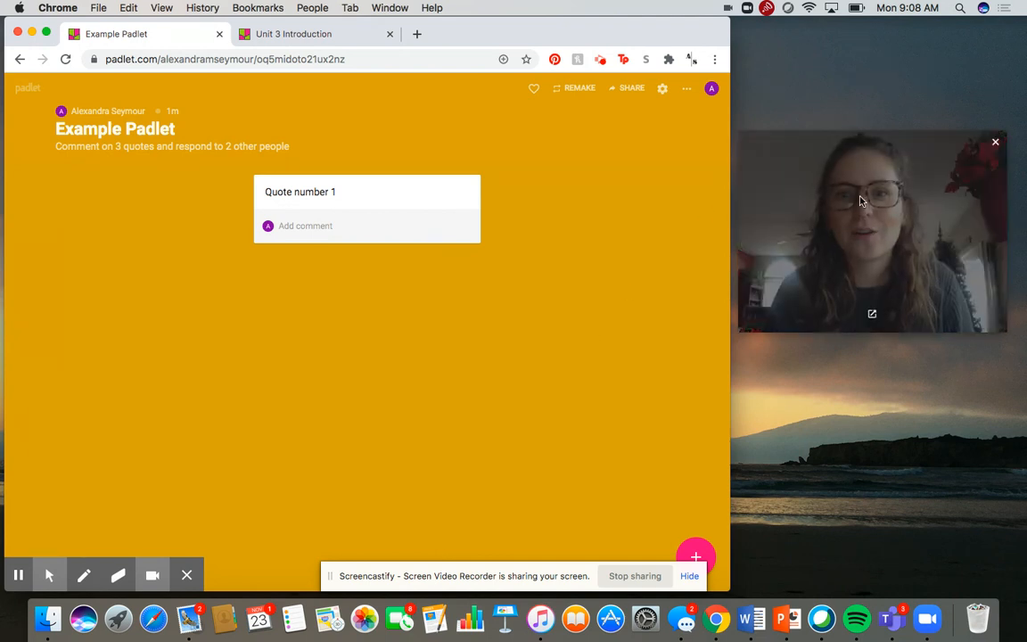